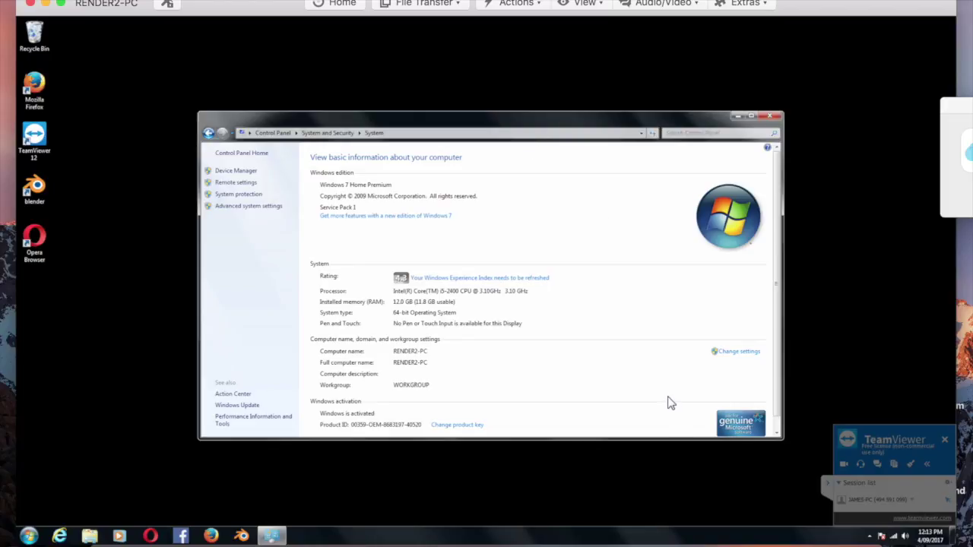
{"action": "left_click", "coordinate": [830, 482]}
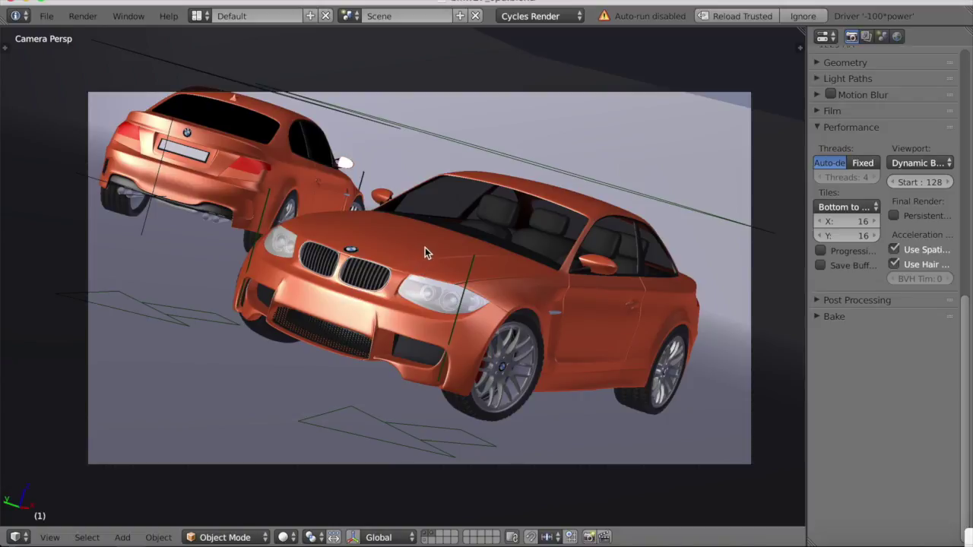
Open the add-on preferences and search the add-ons for "cr"
{"action": "key", "text": "ctrl+alt+u"}
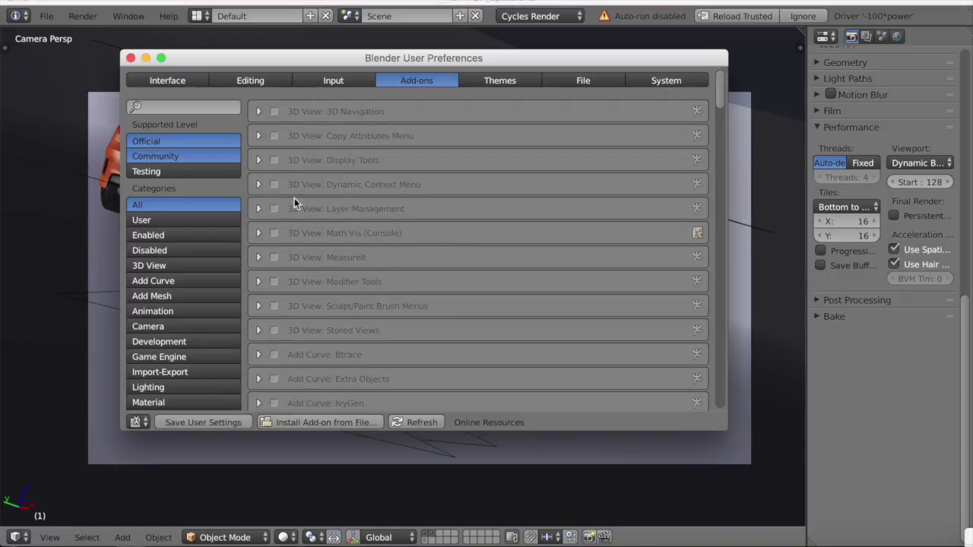
{"action": "left_click", "coordinate": [197, 111]}
{"action": "type", "text": "cr"}
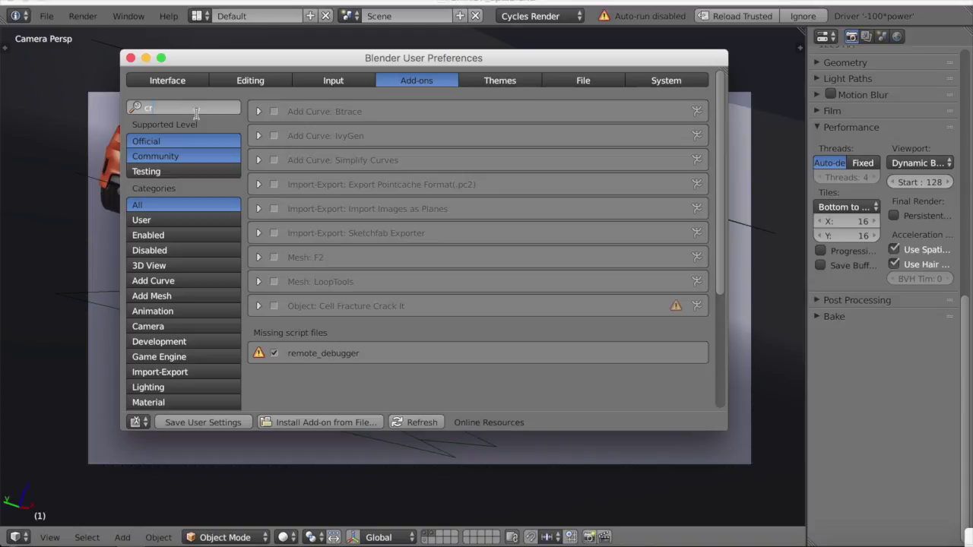
Install the add-on from cr_012_bl2789_4.zip in the Desktop folder cr_compile/releases/multi OS releases
{"action": "left_click", "coordinate": [338, 411]}
{"action": "left_click", "coordinate": [333, 421]}
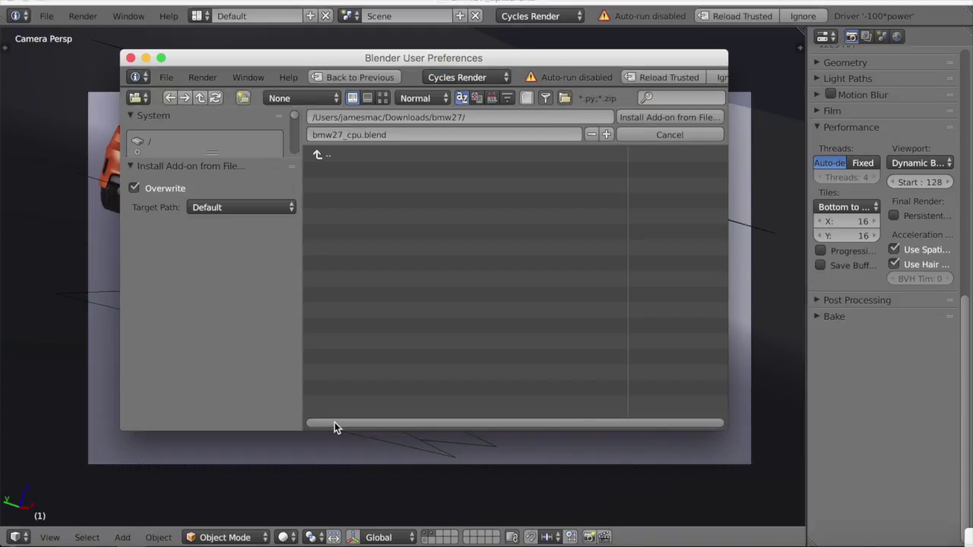
{"action": "left_click", "coordinate": [229, 160]}
{"action": "left_click_drag", "start_coordinate": [229, 156], "coordinate": [227, 399]}
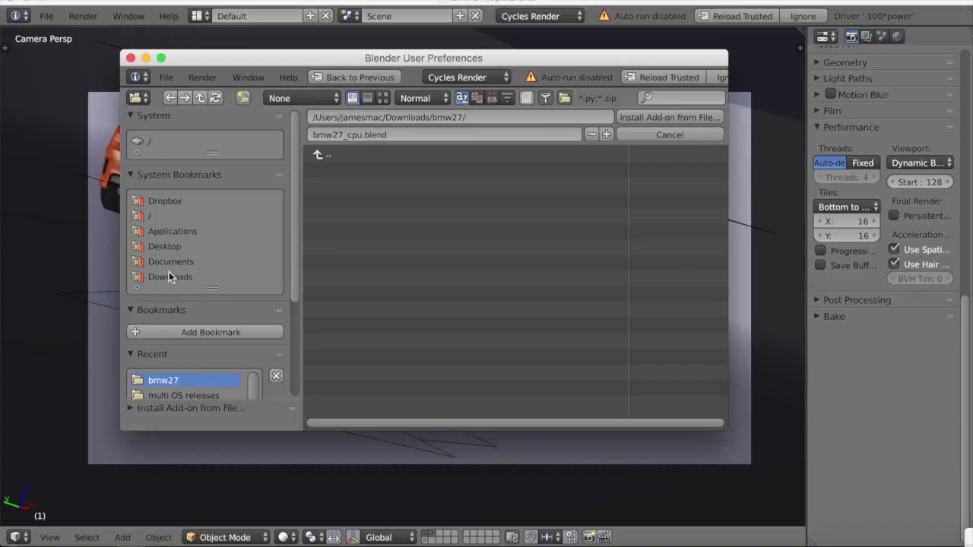
{"action": "left_click", "coordinate": [168, 248]}
{"action": "left_click", "coordinate": [364, 168]}
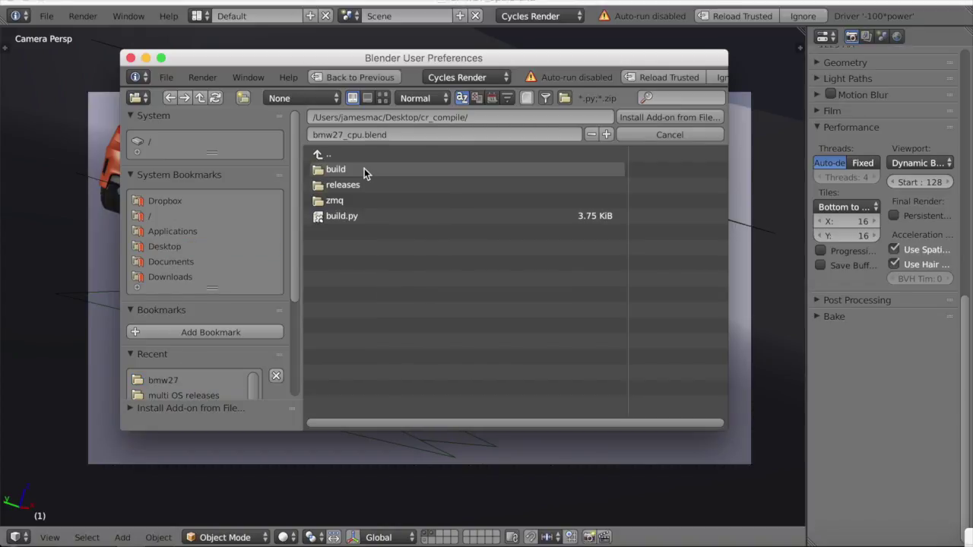
{"action": "left_click", "coordinate": [353, 181]}
{"action": "left_click", "coordinate": [350, 168]}
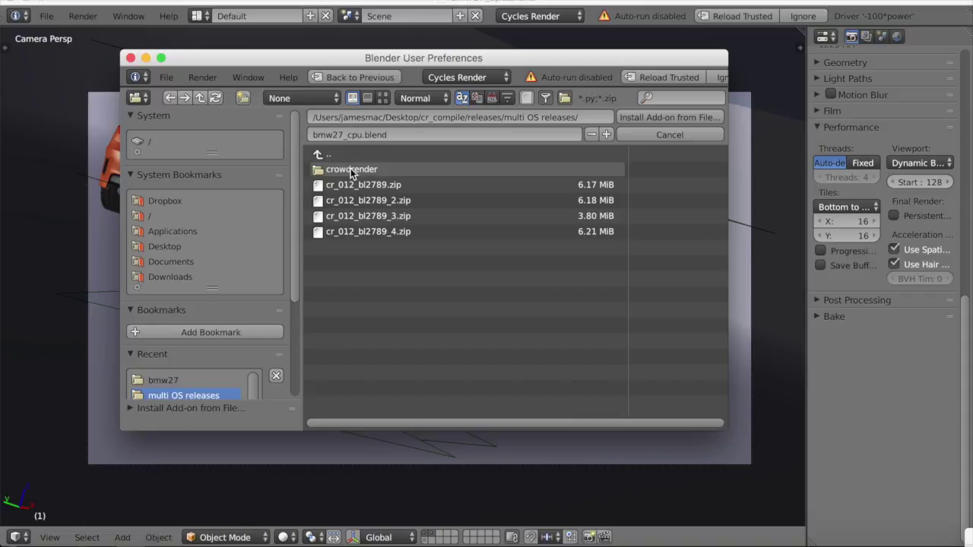
{"action": "left_click", "coordinate": [377, 232]}
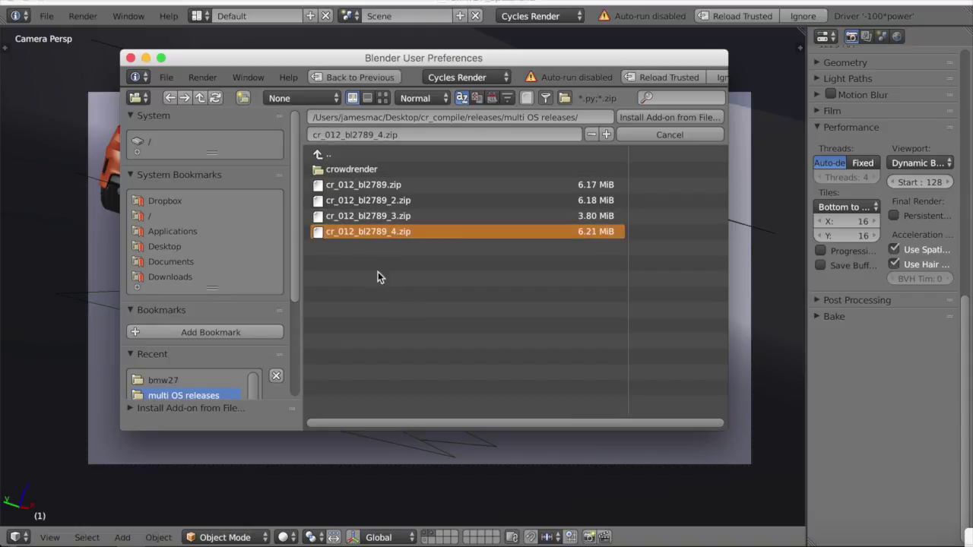
{"action": "left_click", "coordinate": [647, 120]}
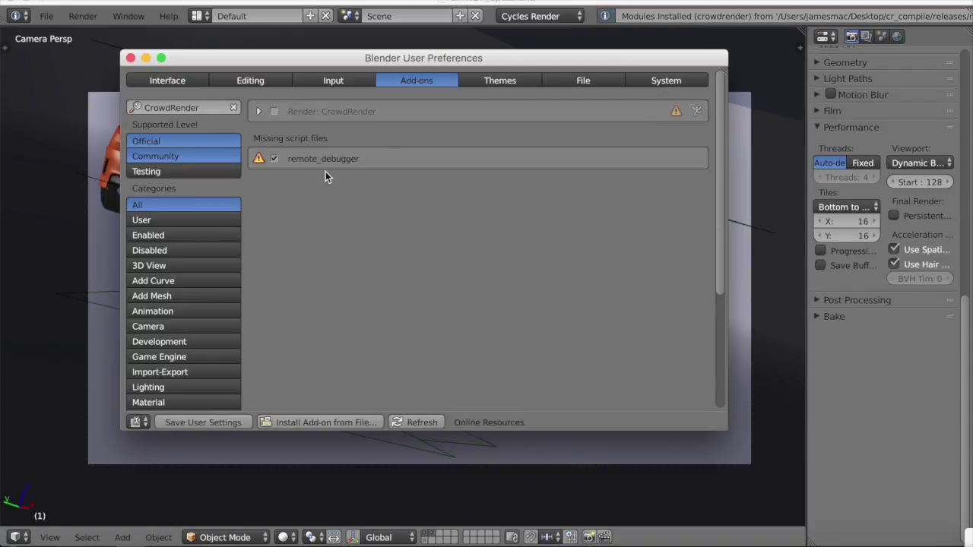
Enable the Render: CrowdRender add-on, save the user settings and close the preferences
{"action": "left_click", "coordinate": [275, 112]}
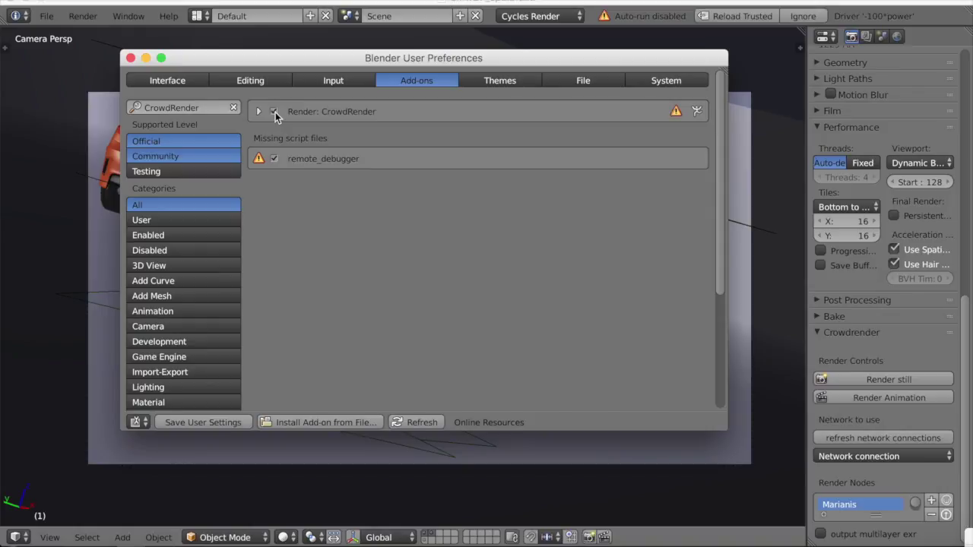
{"action": "left_click", "coordinate": [221, 424]}
{"action": "left_click", "coordinate": [130, 59]}
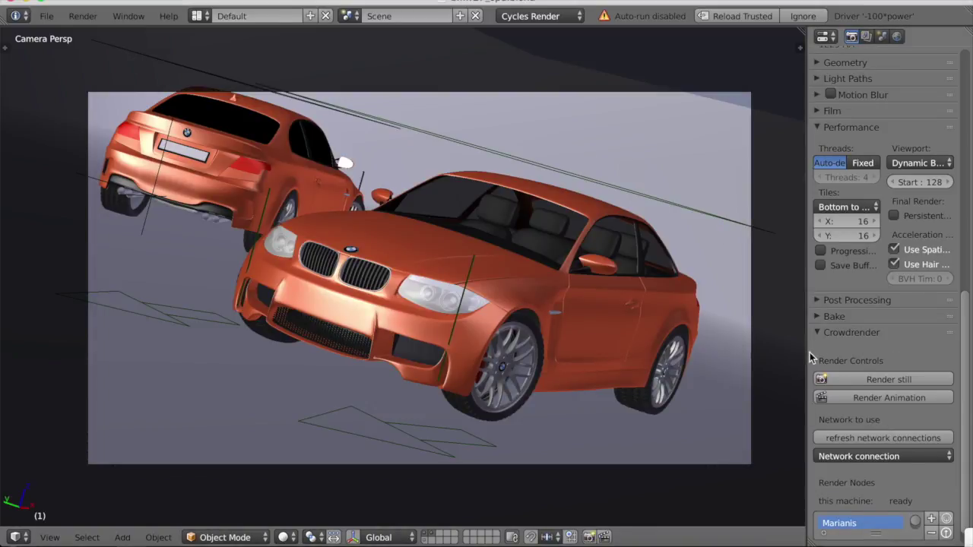
Widen the properties editor and enlarge the Render Nodes list to four rows, selecting the RENDER2-PC.local node
{"action": "left_click_drag", "start_coordinate": [808, 354], "coordinate": [723, 358]}
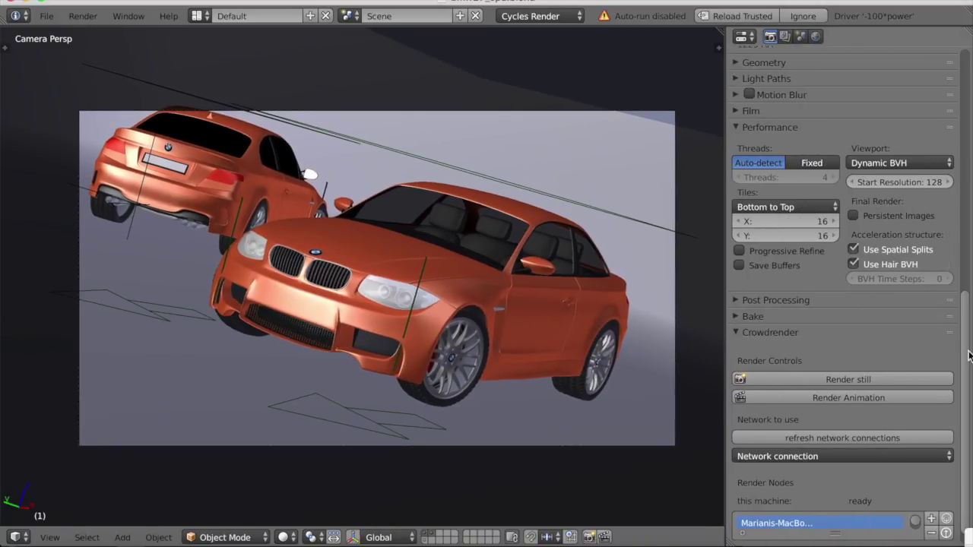
{"action": "left_click_drag", "start_coordinate": [965, 356], "coordinate": [964, 372]}
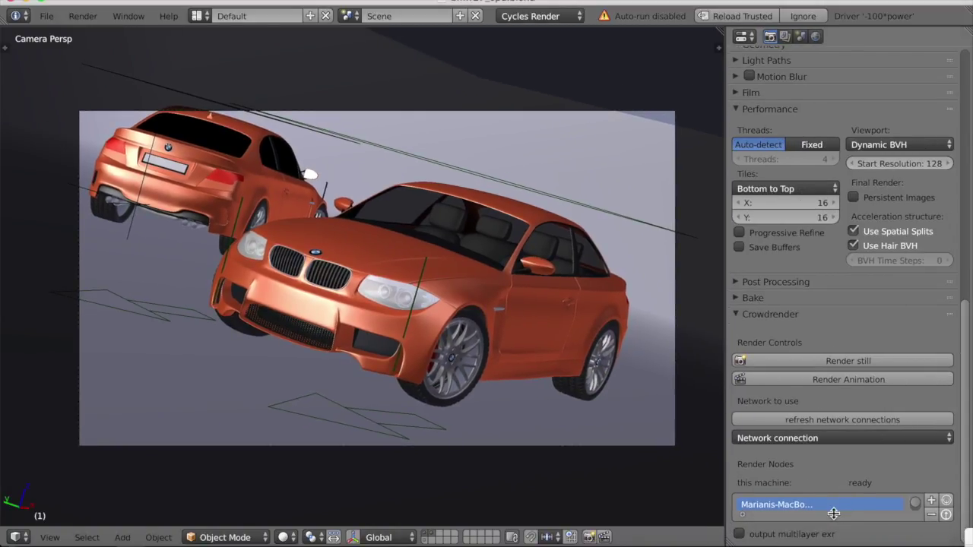
{"action": "mouse_move", "coordinate": [834, 515]}
{"action": "left_mouse_down"}
{"action": "mouse_move", "coordinate": [834, 536]}
{"action": "mouse_move", "coordinate": [835, 525]}
{"action": "left_mouse_up"}
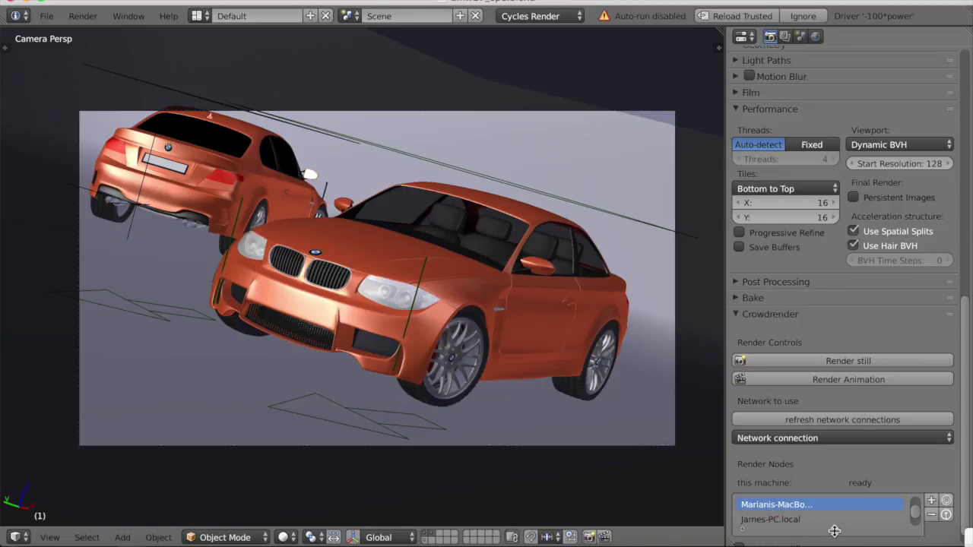
{"action": "left_click_drag", "start_coordinate": [834, 526], "coordinate": [834, 545]}
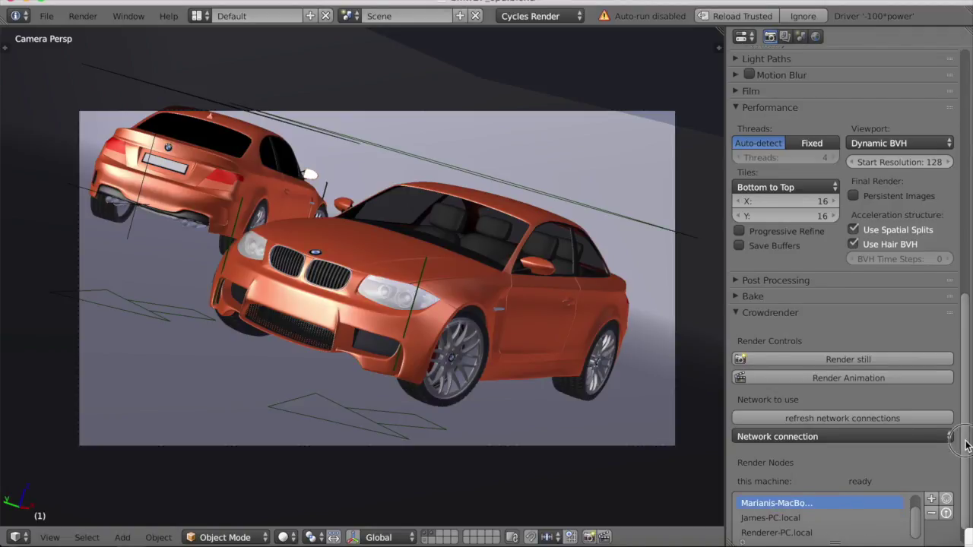
{"action": "scroll", "coordinate": [955, 456], "scroll_direction": "down", "scroll_amount": 1}
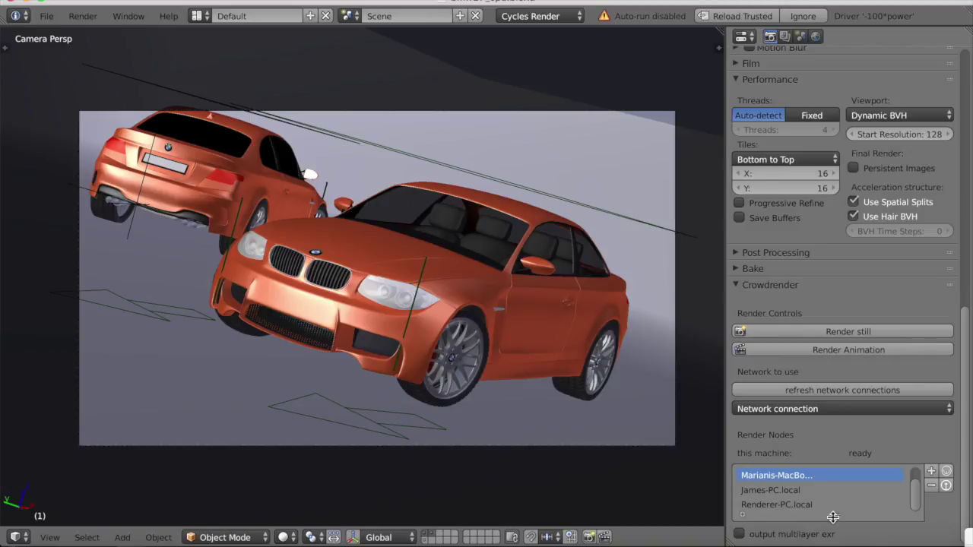
{"action": "left_click_drag", "start_coordinate": [824, 517], "coordinate": [833, 530]}
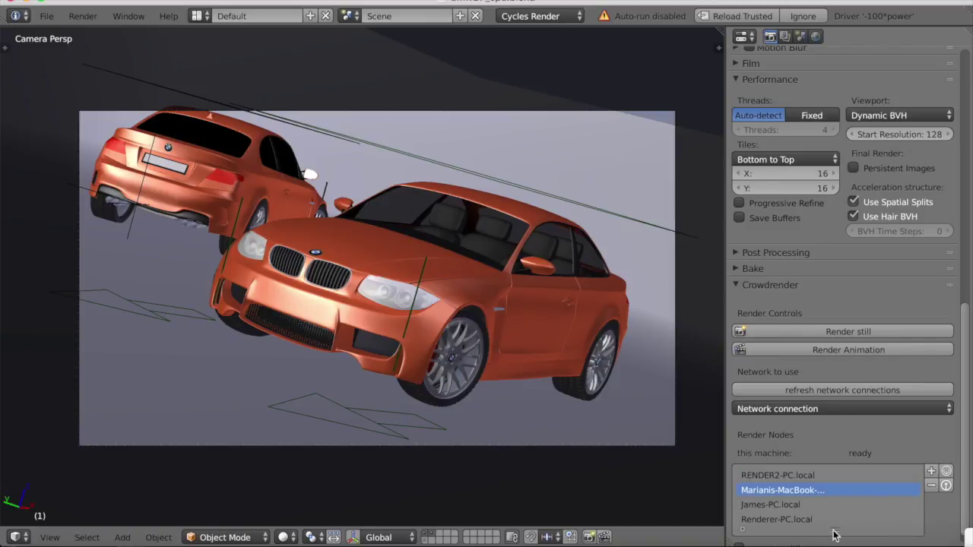
{"action": "left_click", "coordinate": [786, 475]}
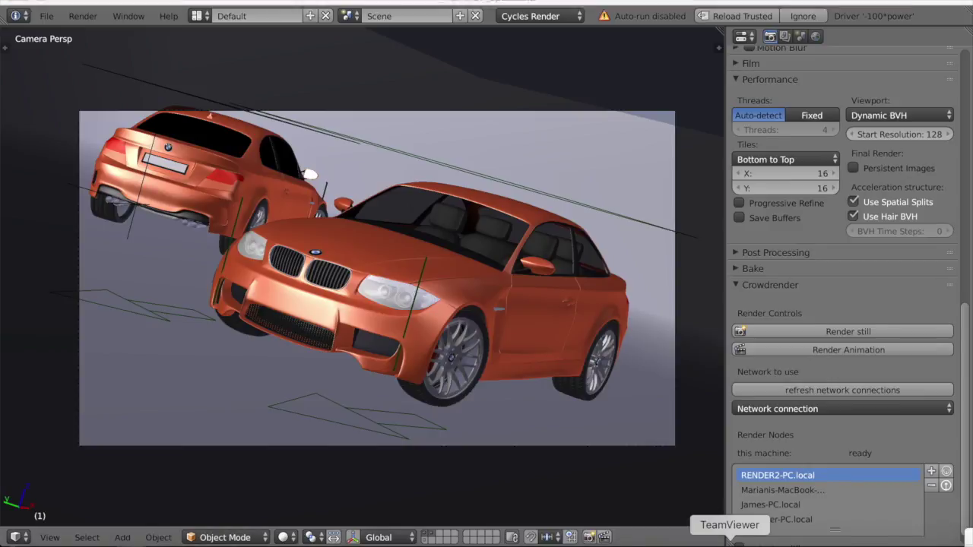
Switch to the TeamViewer session for RENDER2-PC and install the add-on cr_012_bl2789_4.zip from its Desktop in Blender
{"action": "left_click", "coordinate": [730, 541]}
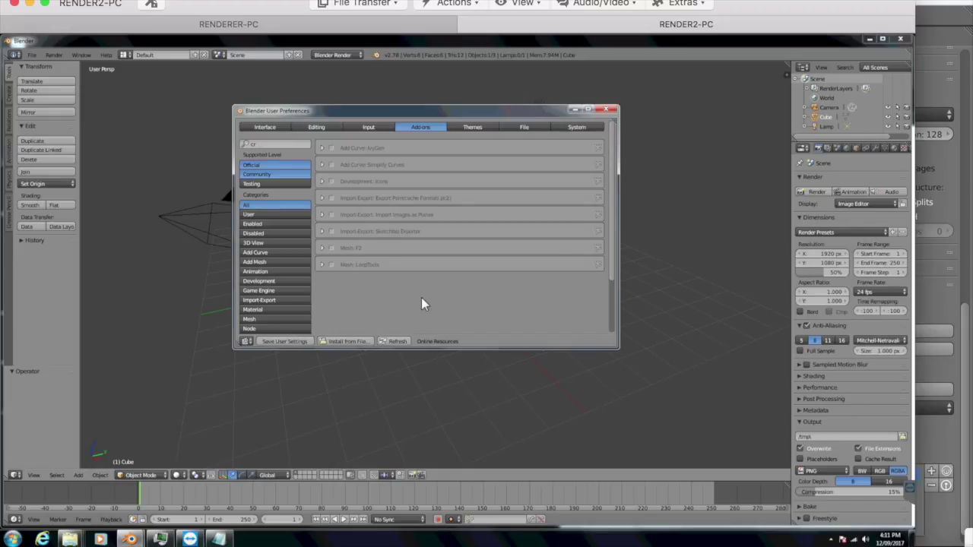
{"action": "left_click", "coordinate": [351, 342]}
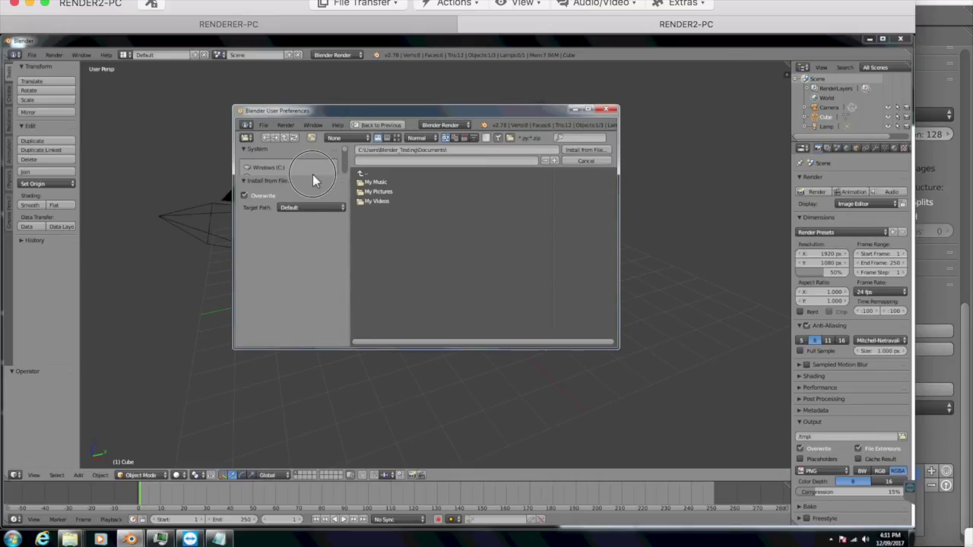
{"action": "left_click_drag", "start_coordinate": [313, 174], "coordinate": [311, 338]}
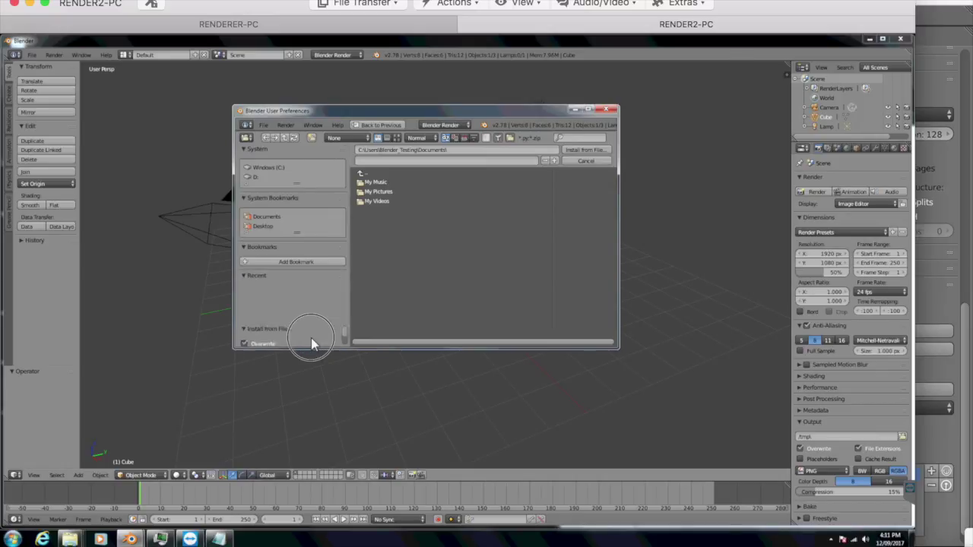
{"action": "left_click", "coordinate": [271, 227]}
{"action": "left_click", "coordinate": [396, 201]}
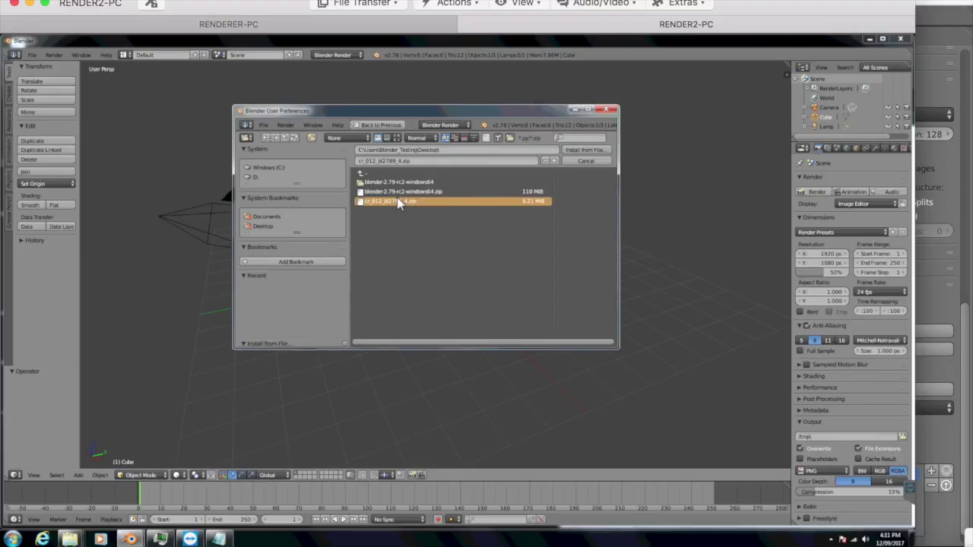
{"action": "left_click", "coordinate": [578, 151]}
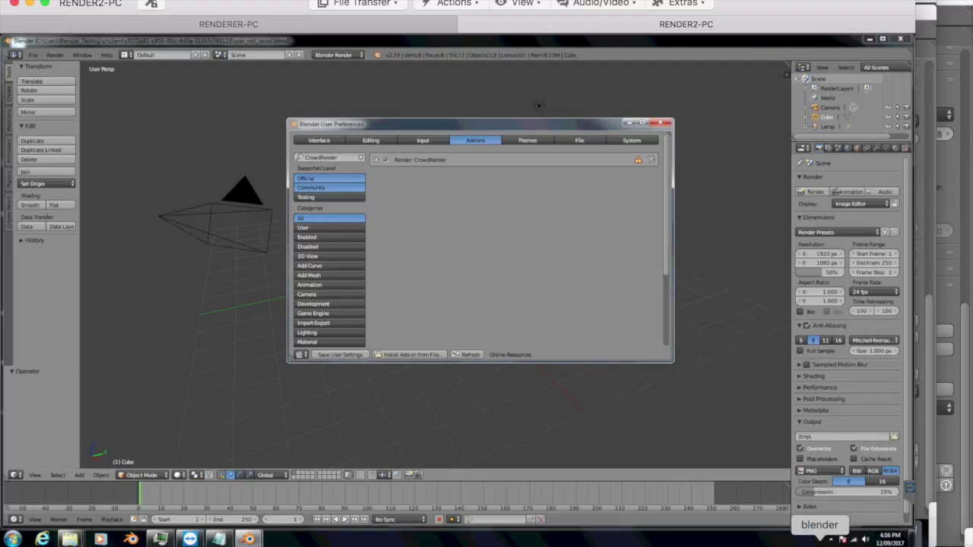
Switch back to the local Blender and connect the render nodes RENDER2-PC.local and Renderer-PC.local
{"action": "key", "text": "super+Tab"}
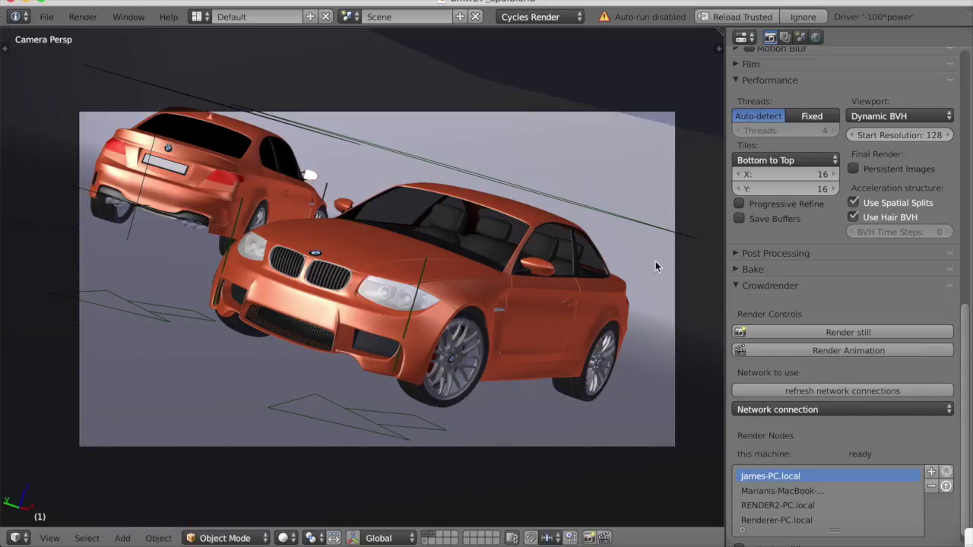
{"action": "left_click", "coordinate": [773, 506]}
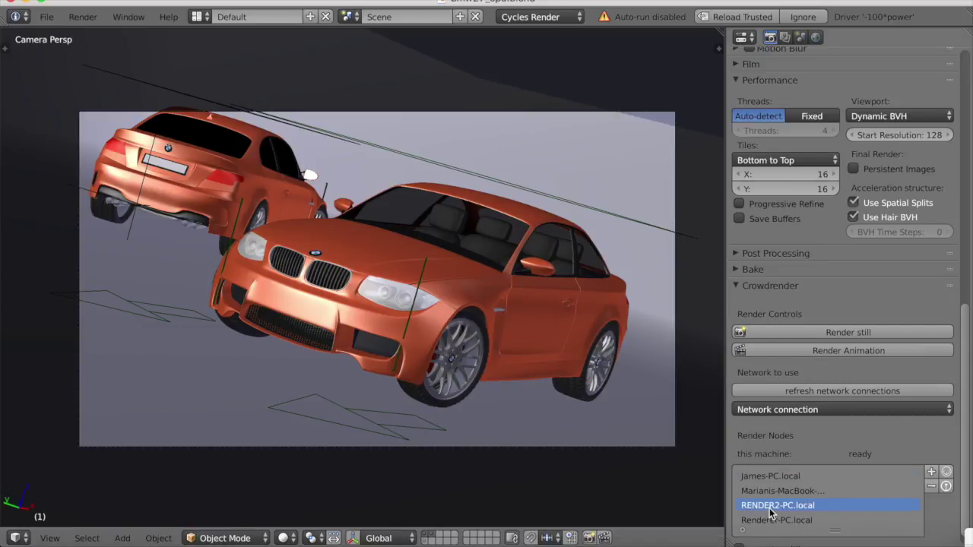
{"action": "left_click", "coordinate": [946, 472]}
{"action": "left_click", "coordinate": [783, 521]}
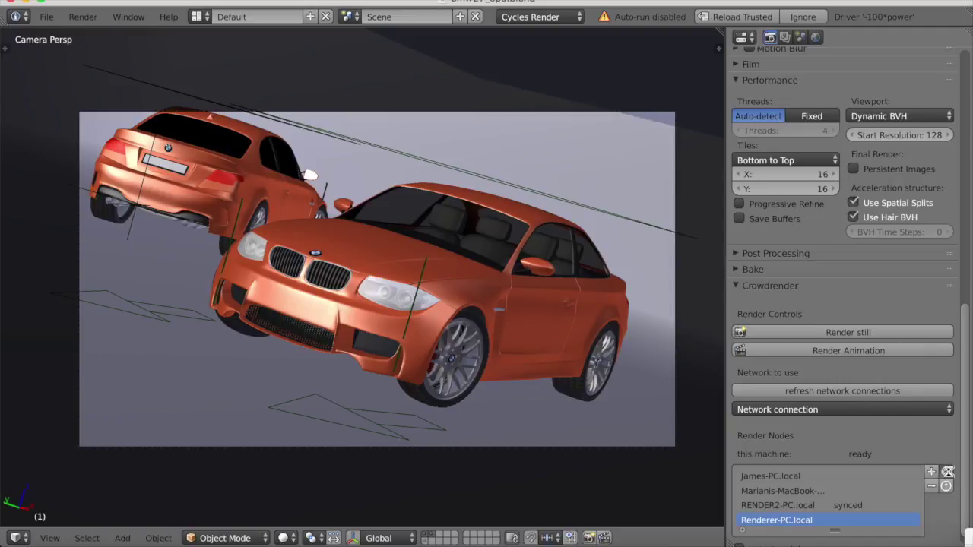
{"action": "left_click", "coordinate": [946, 472]}
Render the car scene with the standard Cycles render, sample a pixel on the front car's roof and leave the render view
{"action": "left_click_drag", "start_coordinate": [967, 338], "coordinate": [967, 86]}
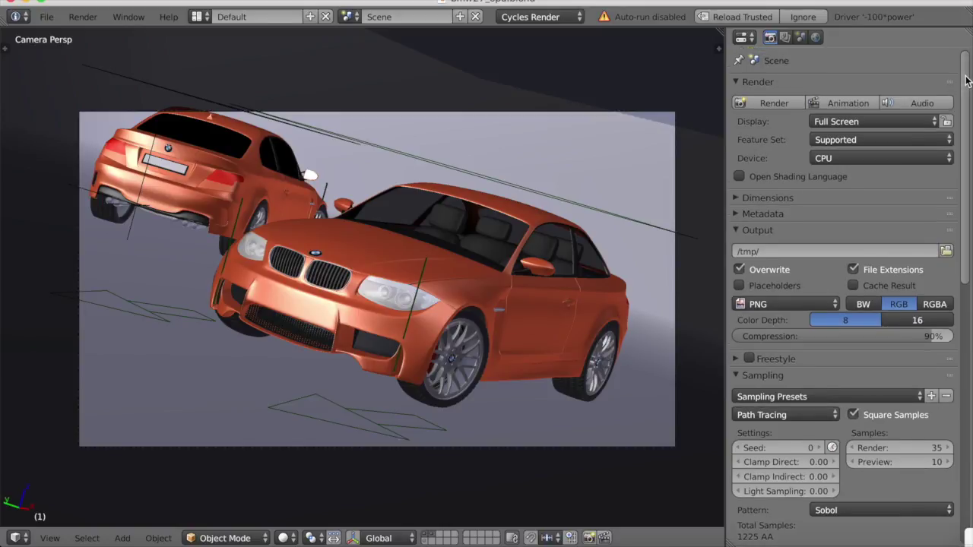
{"action": "left_click", "coordinate": [760, 111]}
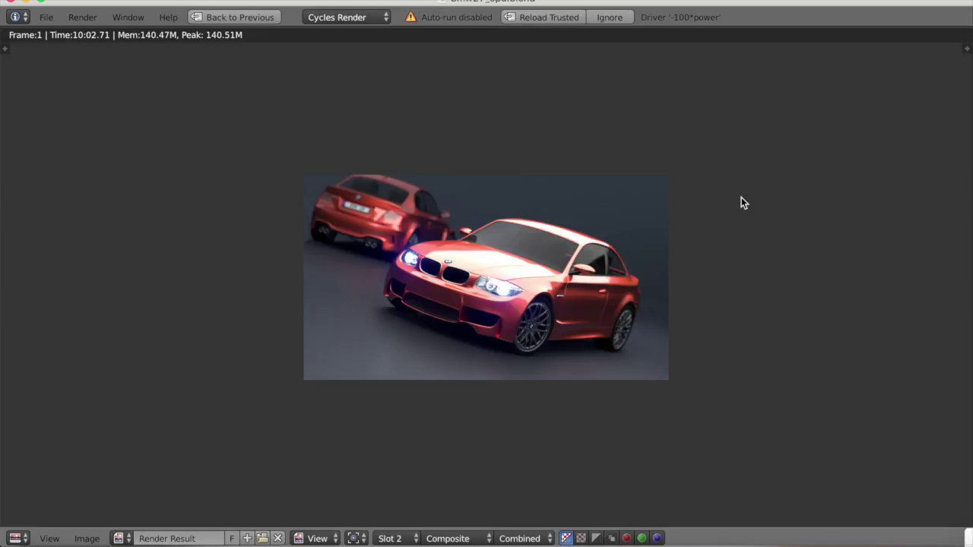
{"action": "left_click", "coordinate": [552, 228]}
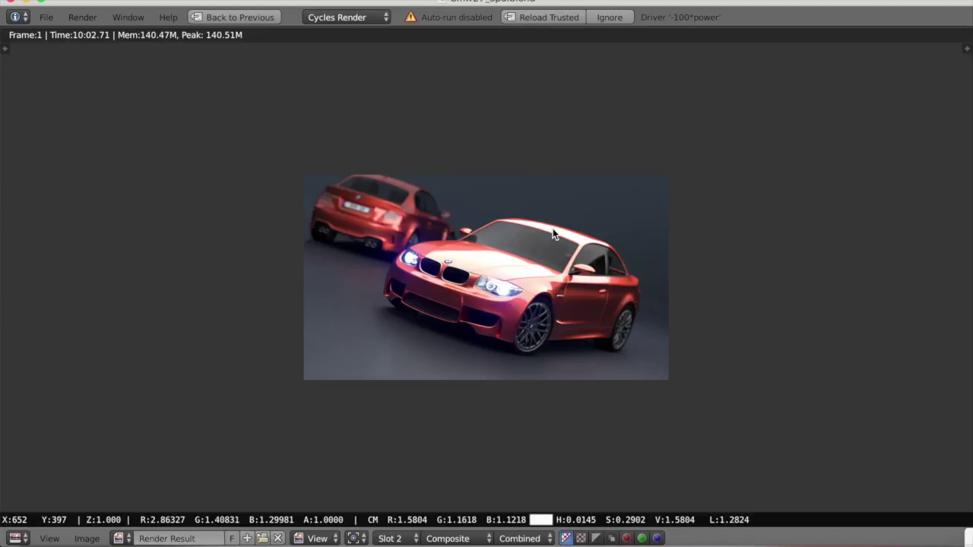
{"action": "key", "text": "Escape"}
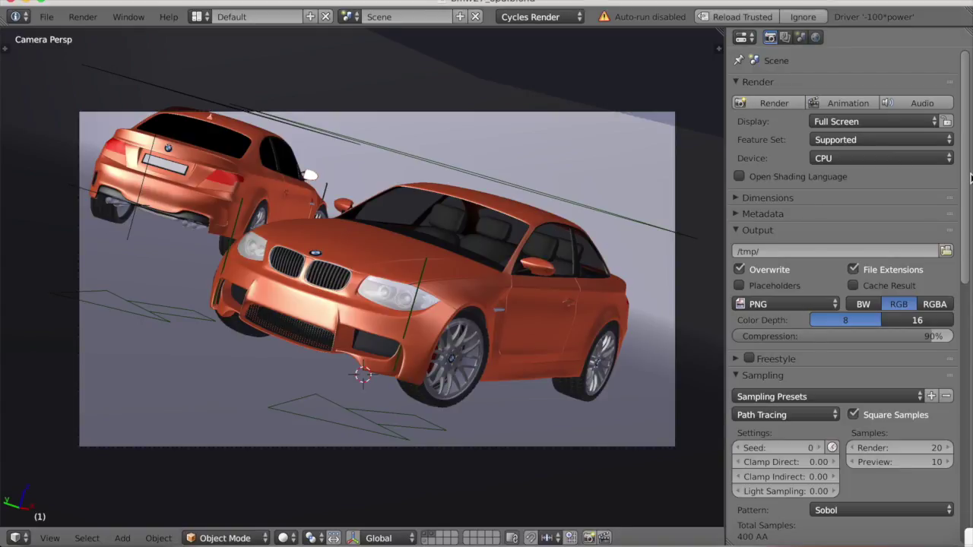
Render a still of the car scene with Crowdrender across the connected render nodes
{"action": "left_click_drag", "start_coordinate": [967, 180], "coordinate": [965, 532]}
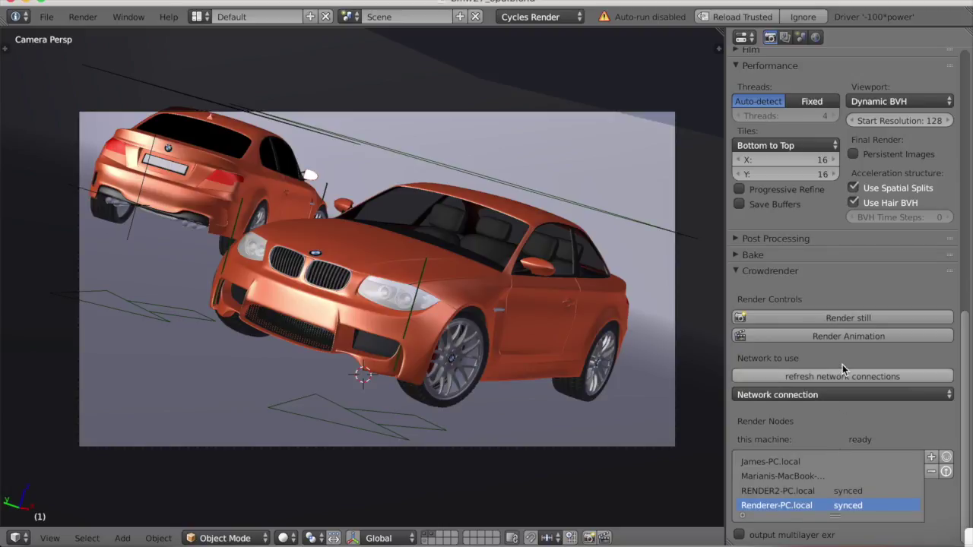
{"action": "left_click", "coordinate": [848, 317]}
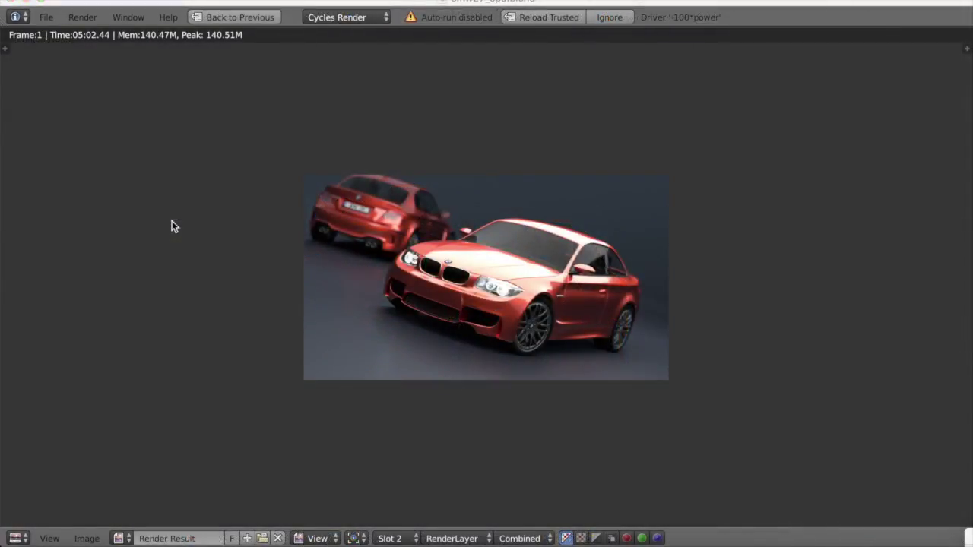